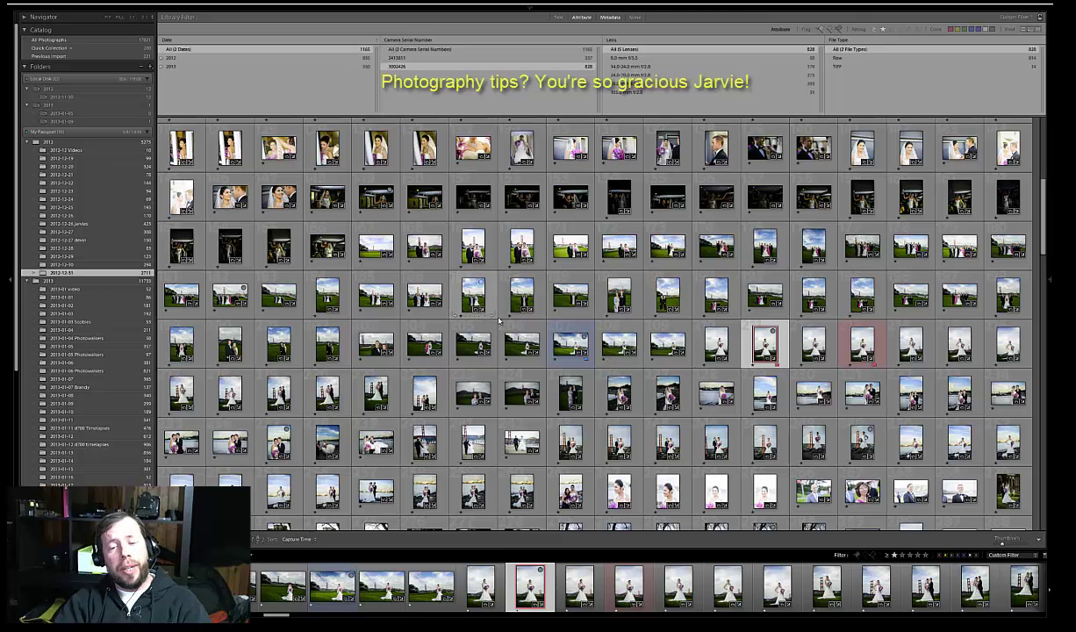
Step: Select the bride photo in the grid and view it in Loupe, stepping to _8D17017.NEF
click(580, 283)
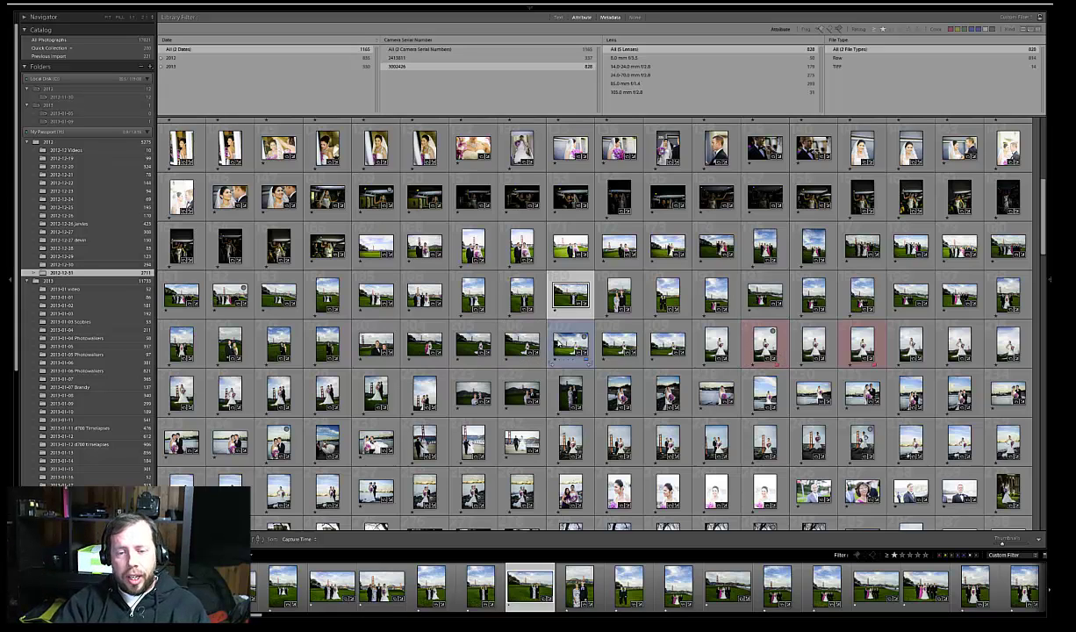
click(566, 344)
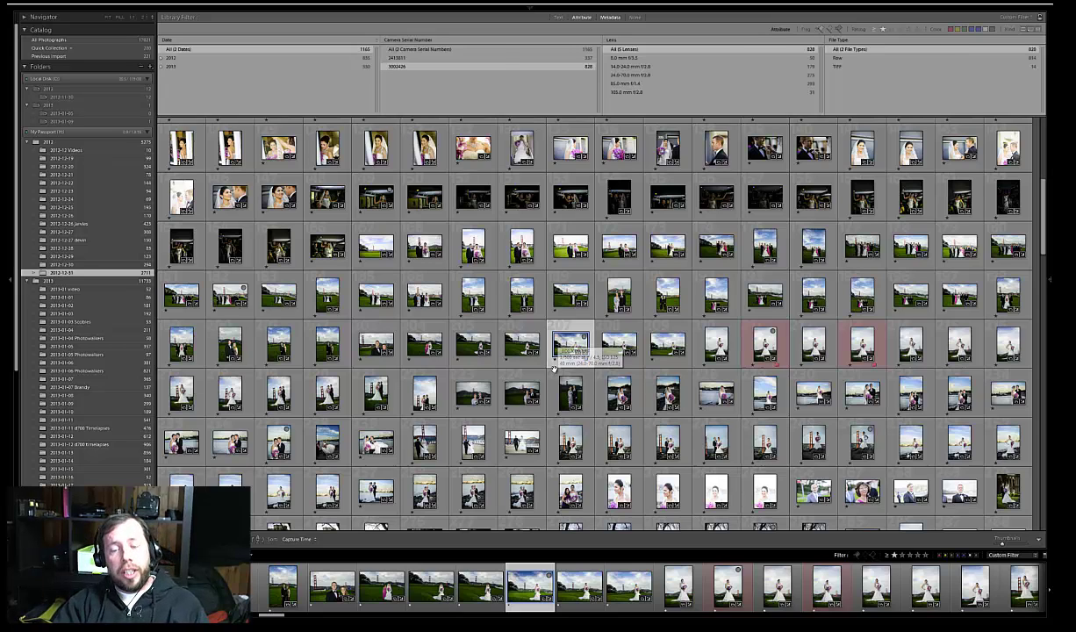
key(e)
key(Right)
key(Right)
key(Right)
key(Right)
key(Right)
key(Right)
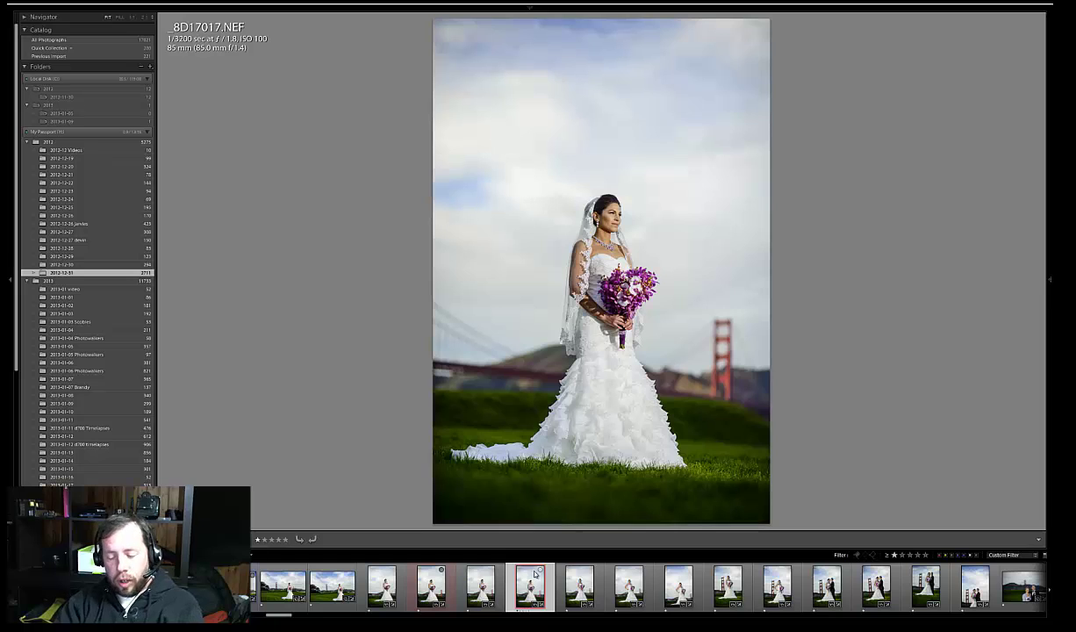
Step: Advance through the bride photos to _8D17021.NEF and open it in the Develop module
key(Right)
key(Right)
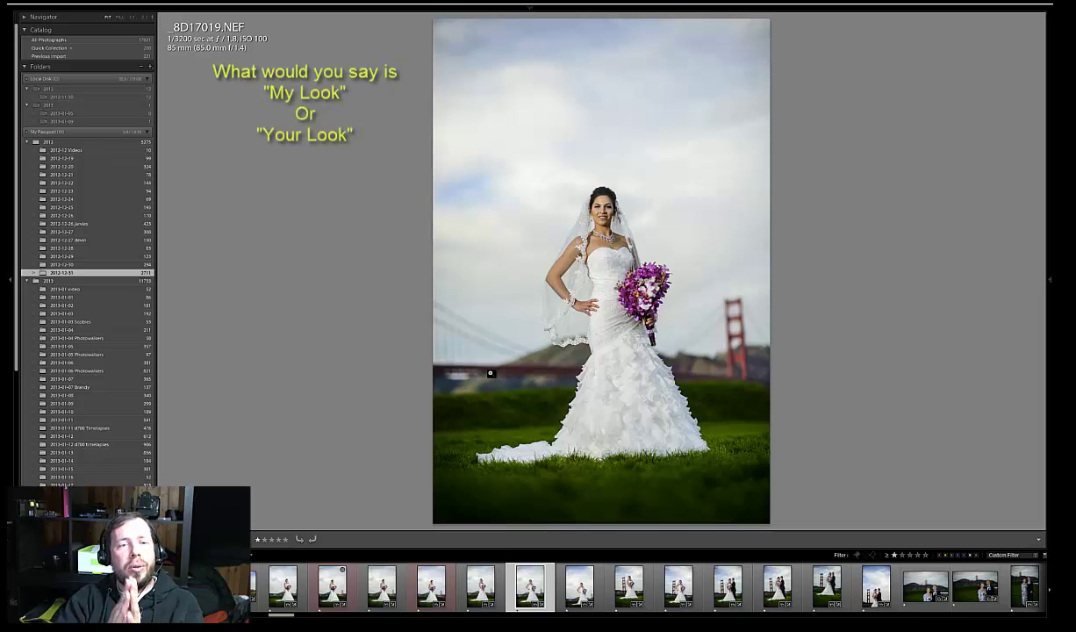
key(backslash)
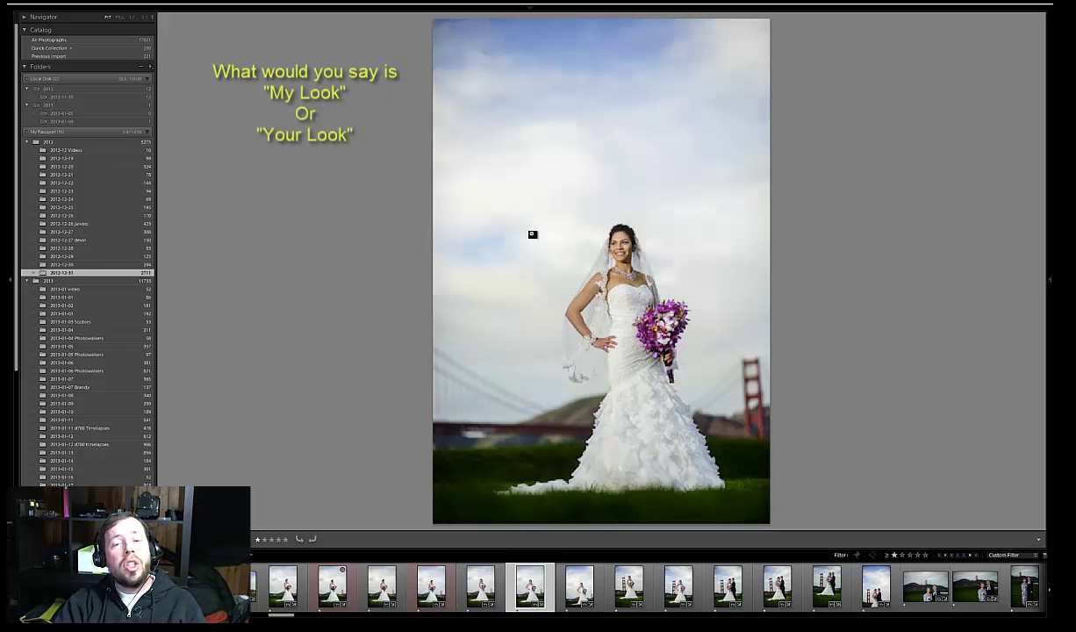
key(Right)
key(d)
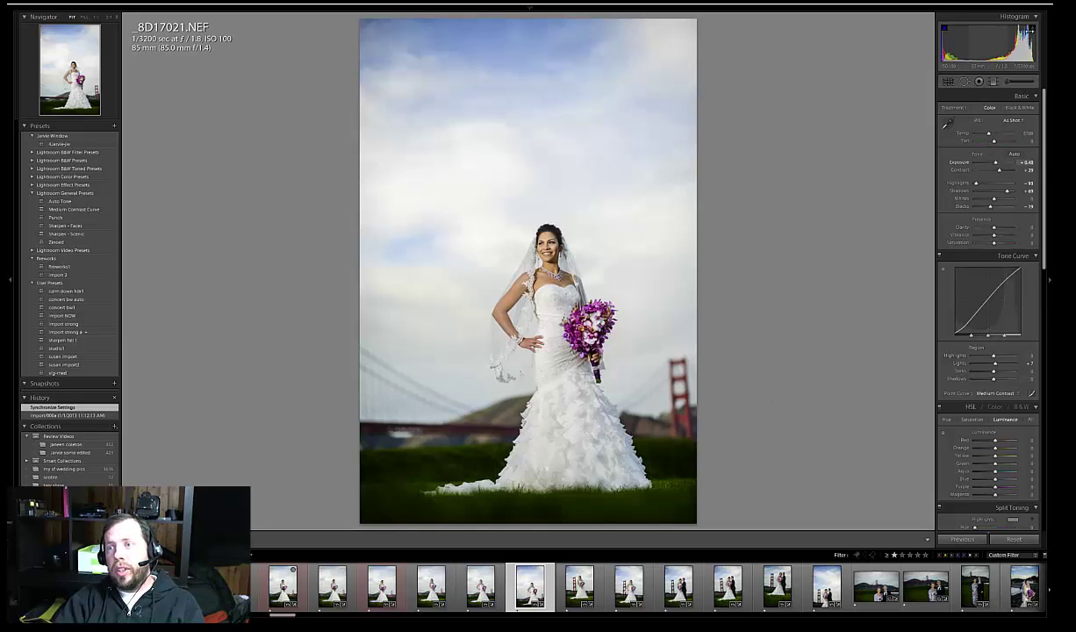
Step: Collapse the Histogram panel at the top of the right-hand column
click(1035, 17)
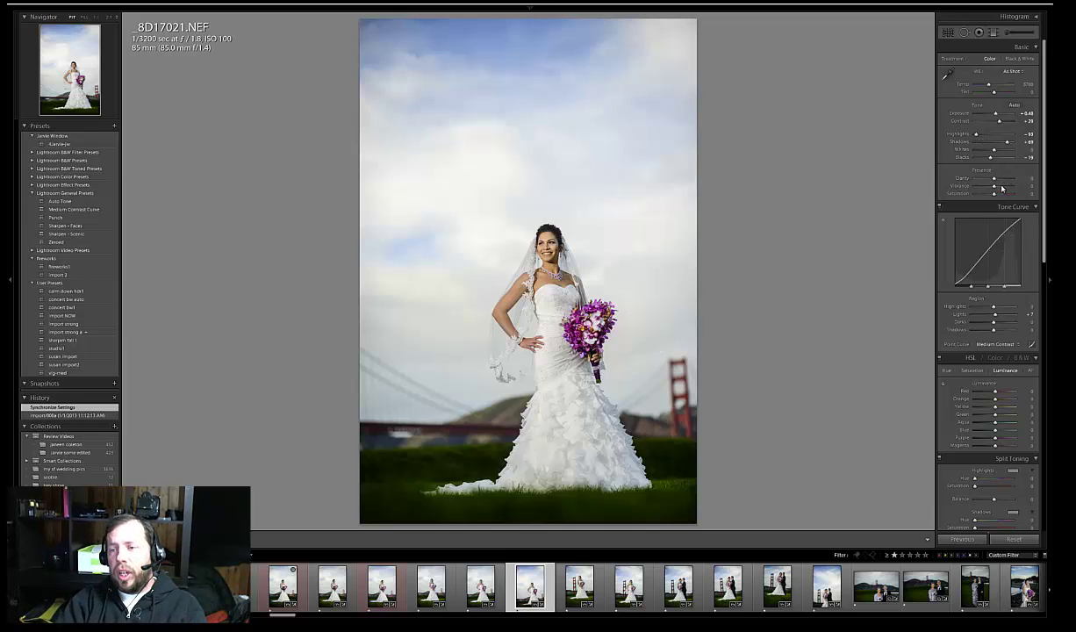
Step: Raise Vibrance to +20 and set Split Toning shadow saturation to 5
drag(994, 186, 998, 188)
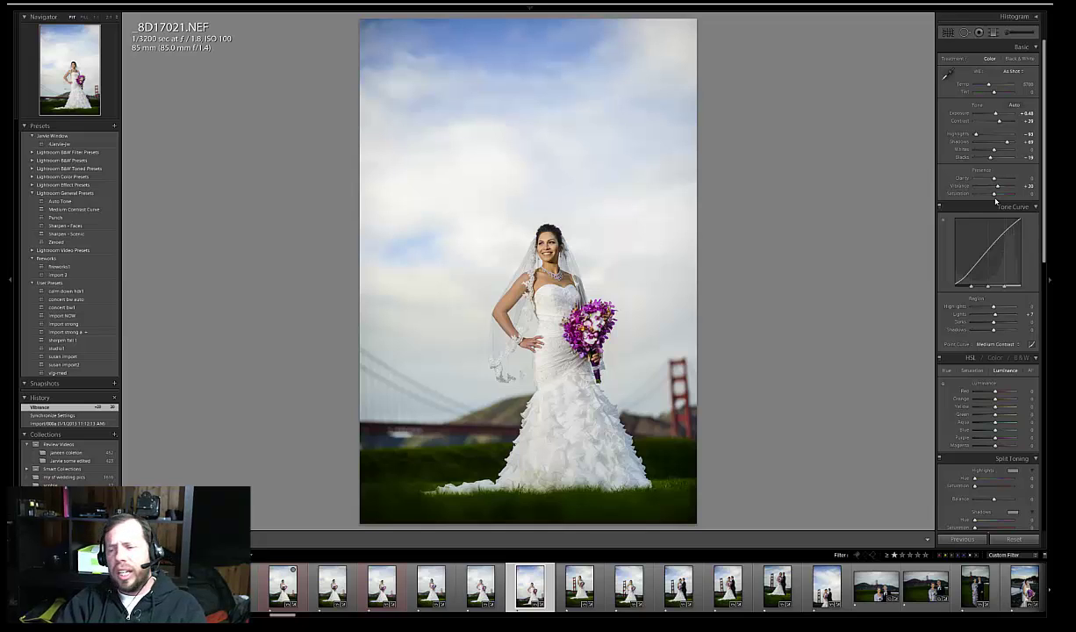
scroll(1024, 360, down, 5)
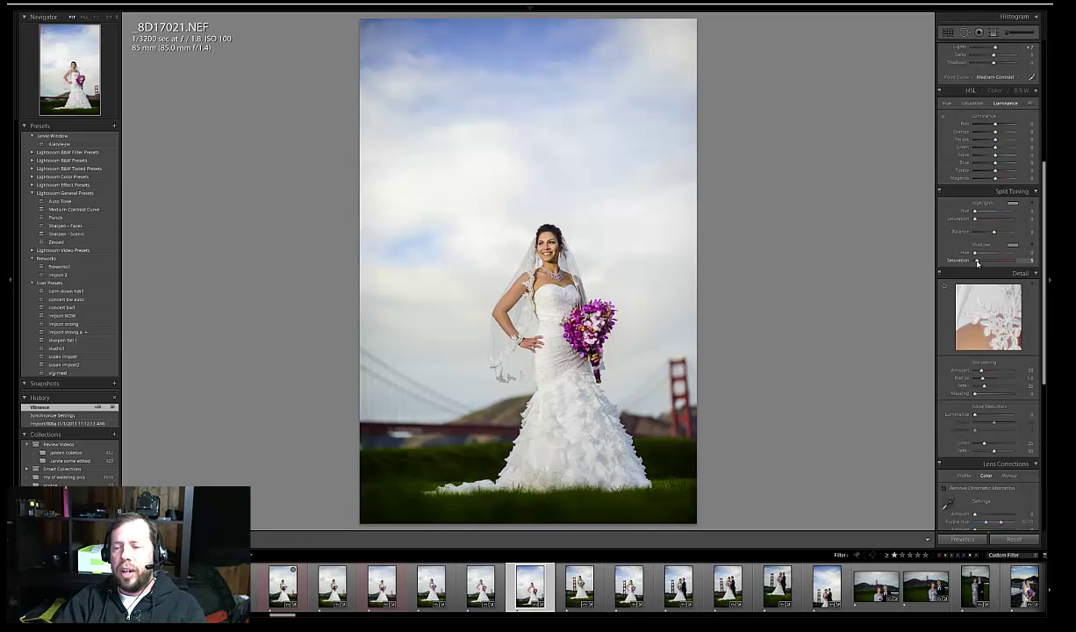
drag(977, 262, 979, 262)
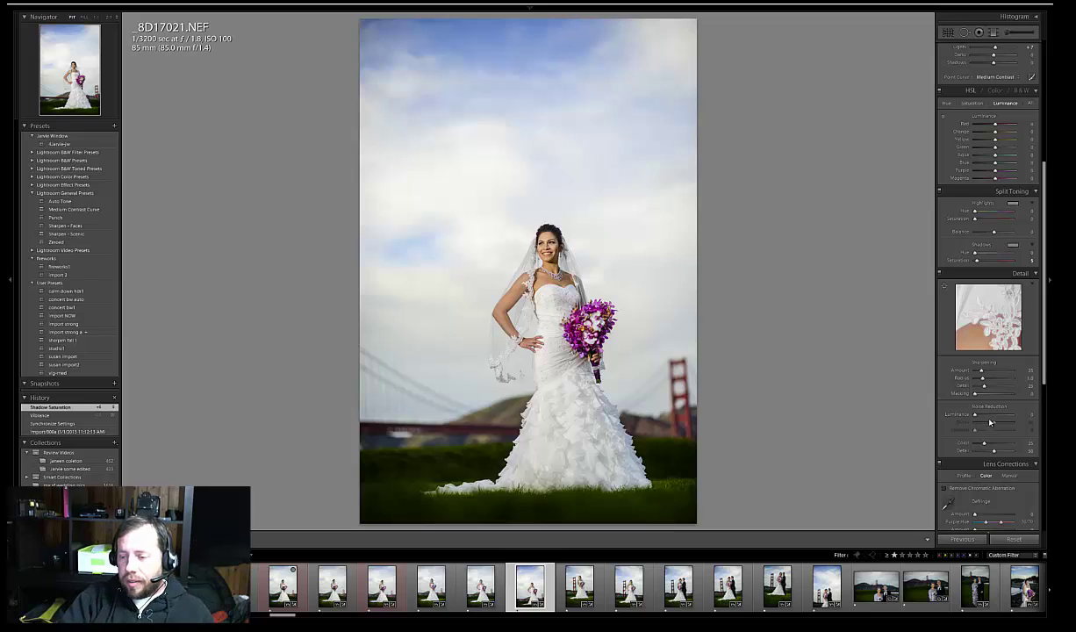
Step: Add luminance noise reduction in Detail, then pull Basic Shadows down to about +78
drag(975, 415, 978, 416)
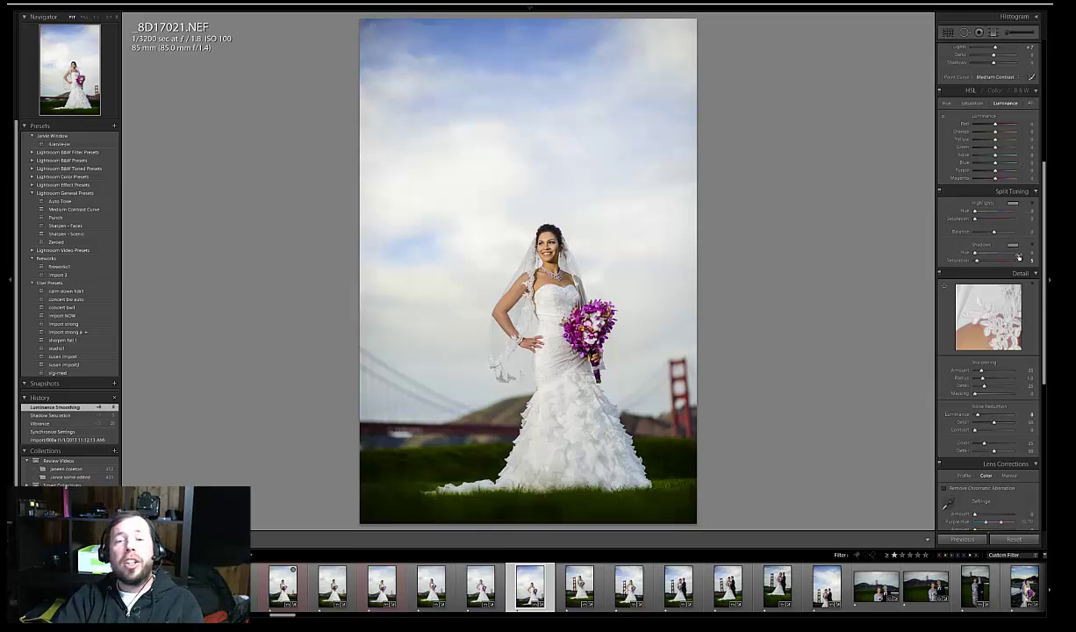
drag(1043, 274, 1046, 150)
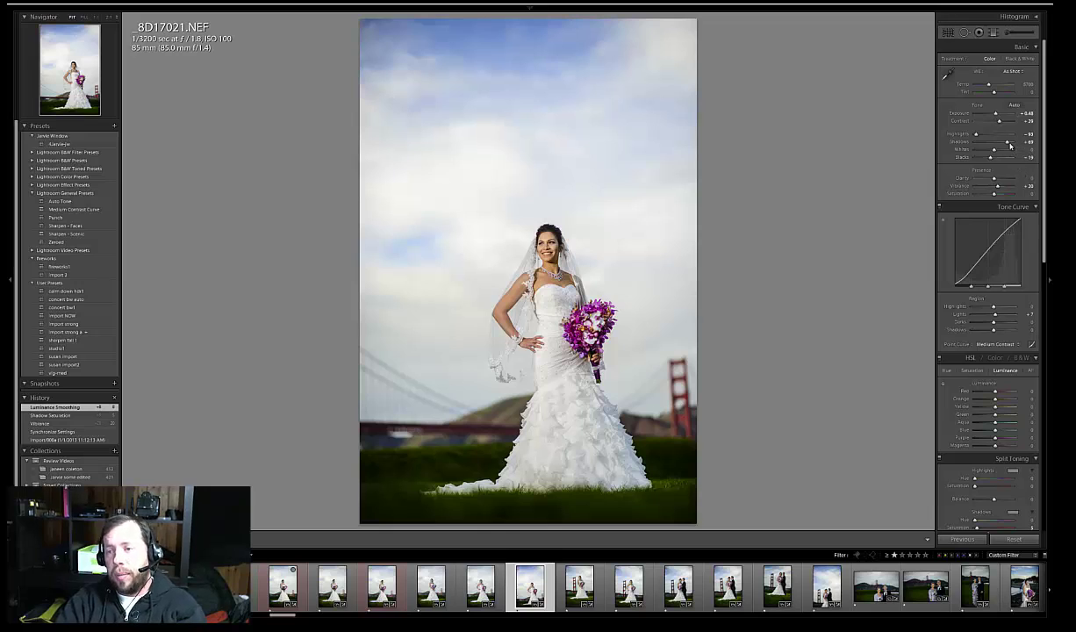
drag(1010, 145, 1007, 146)
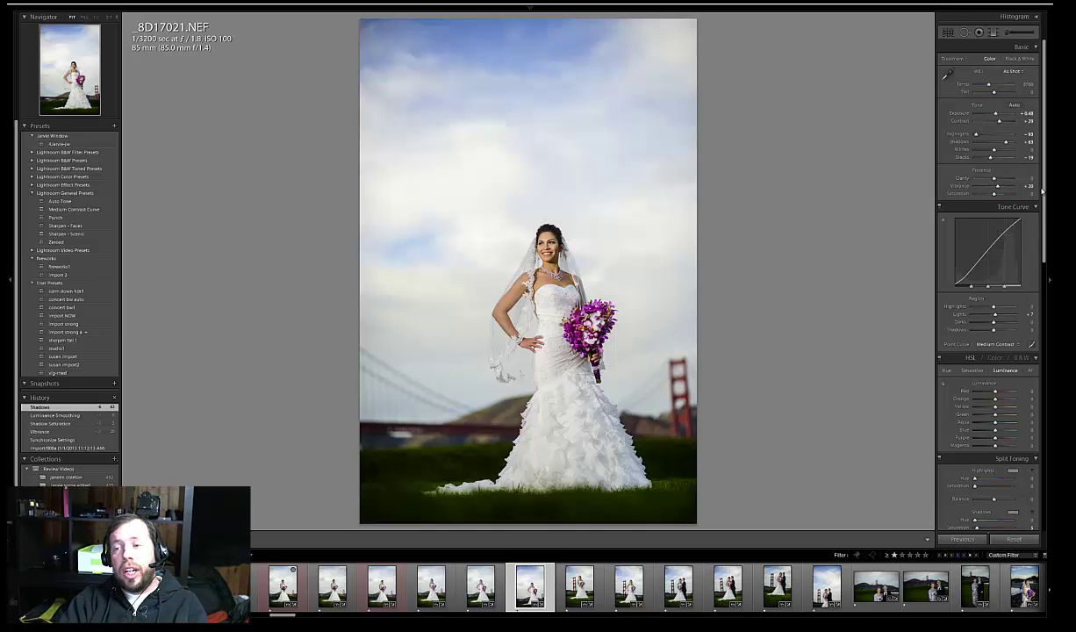
Step: Set the Camera Calibration profile to Camera Vivid after briefly trying Adobe Standard
scroll(1046, 287, down, 4)
drag(1046, 287, 1044, 515)
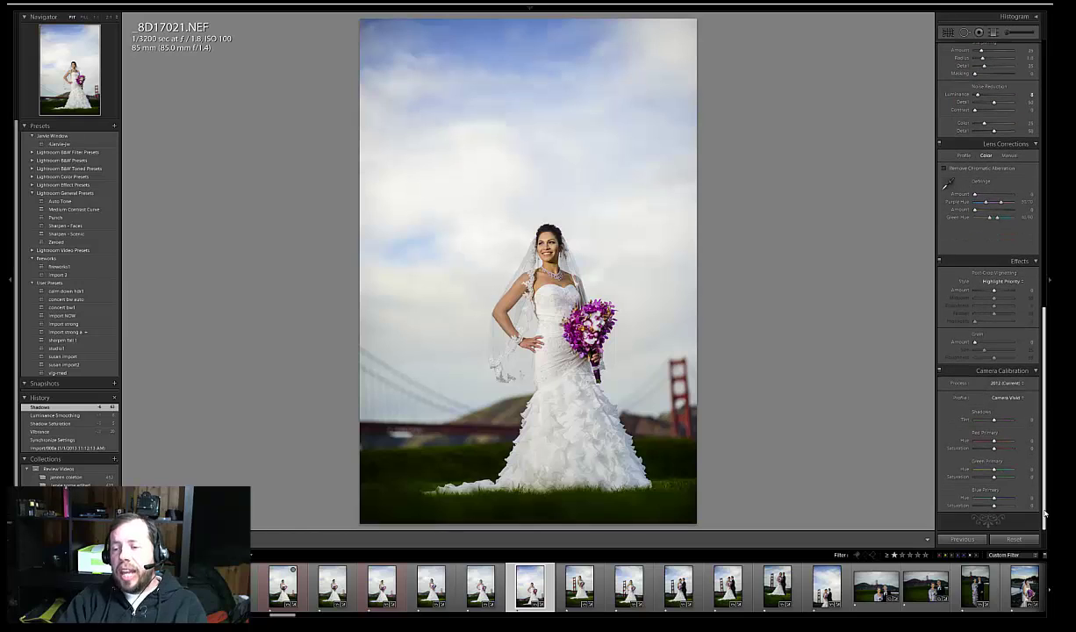
click(1001, 399)
click(955, 391)
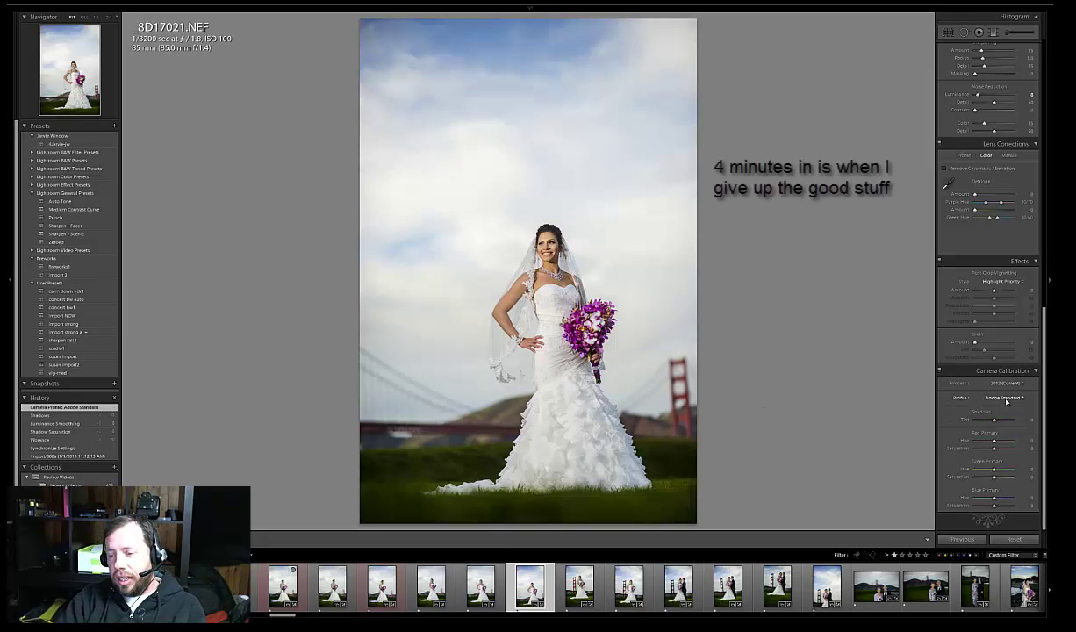
click(1007, 398)
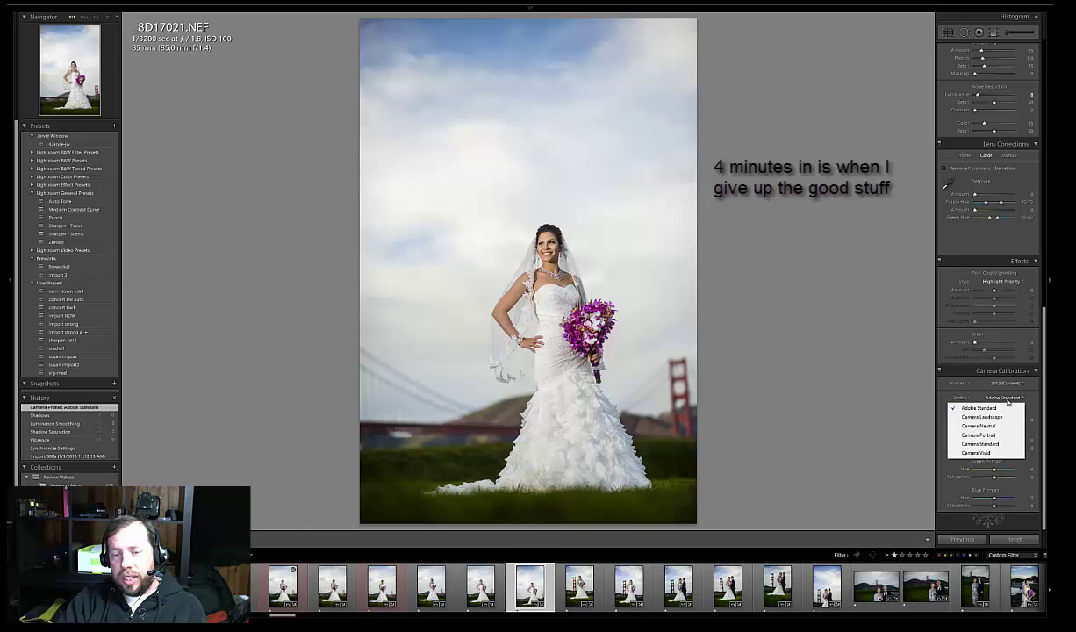
click(986, 453)
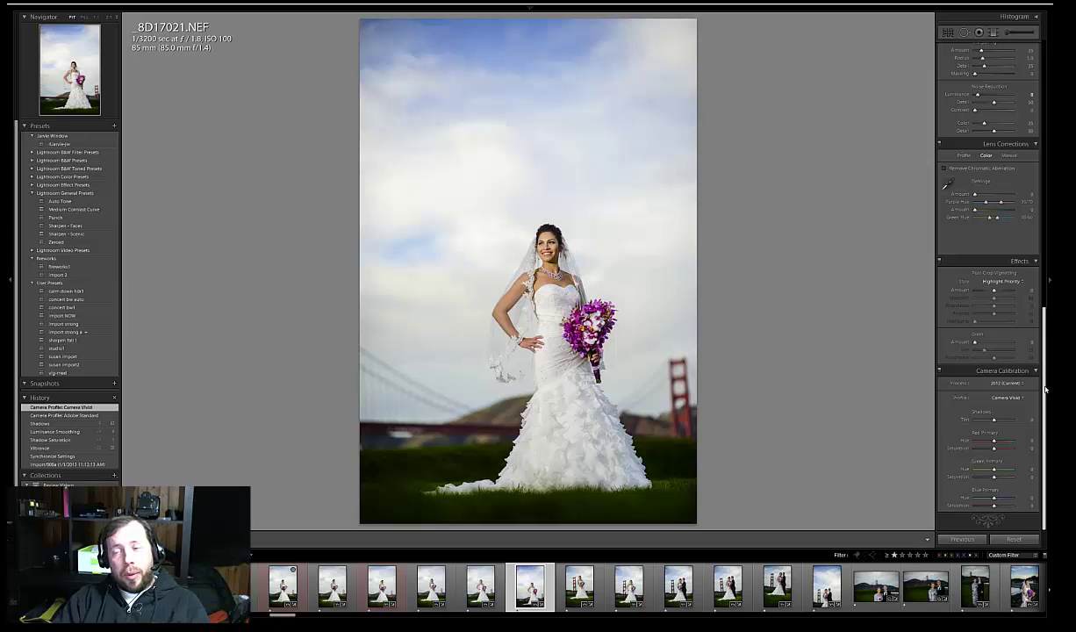
scroll(1045, 389, up, 15)
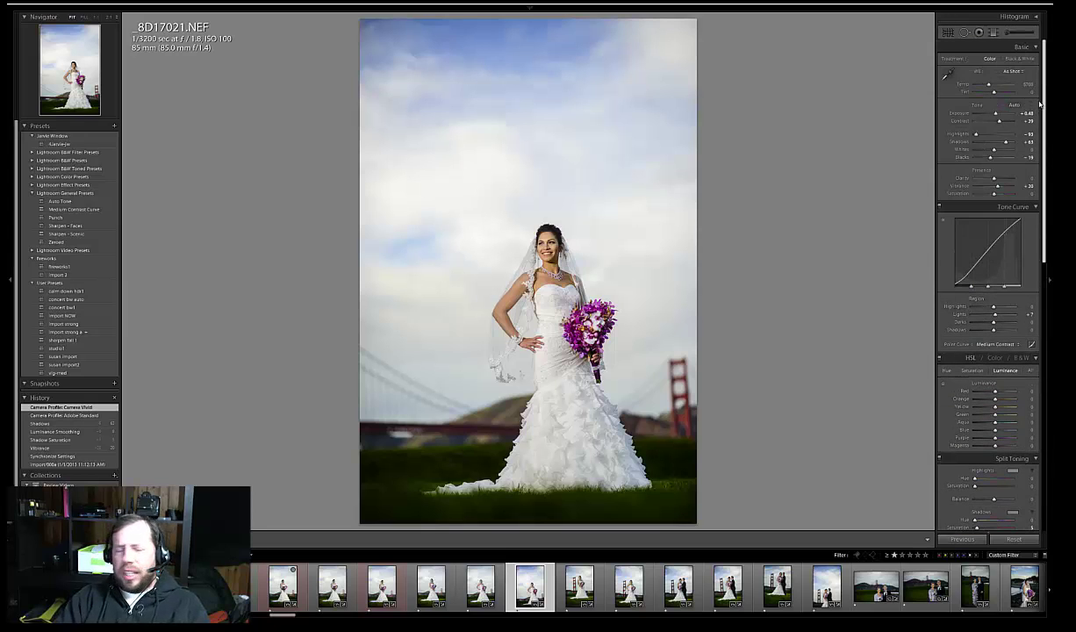
Step: Save the current develop settings as user preset 'import this1' and return to the Library grid
click(114, 127)
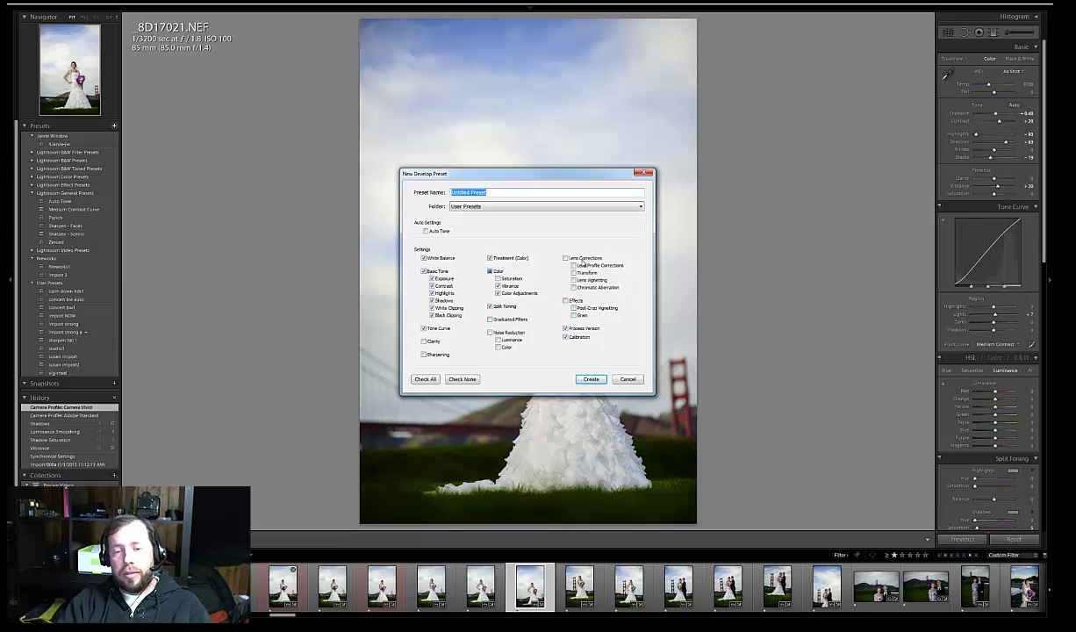
text(mport this)
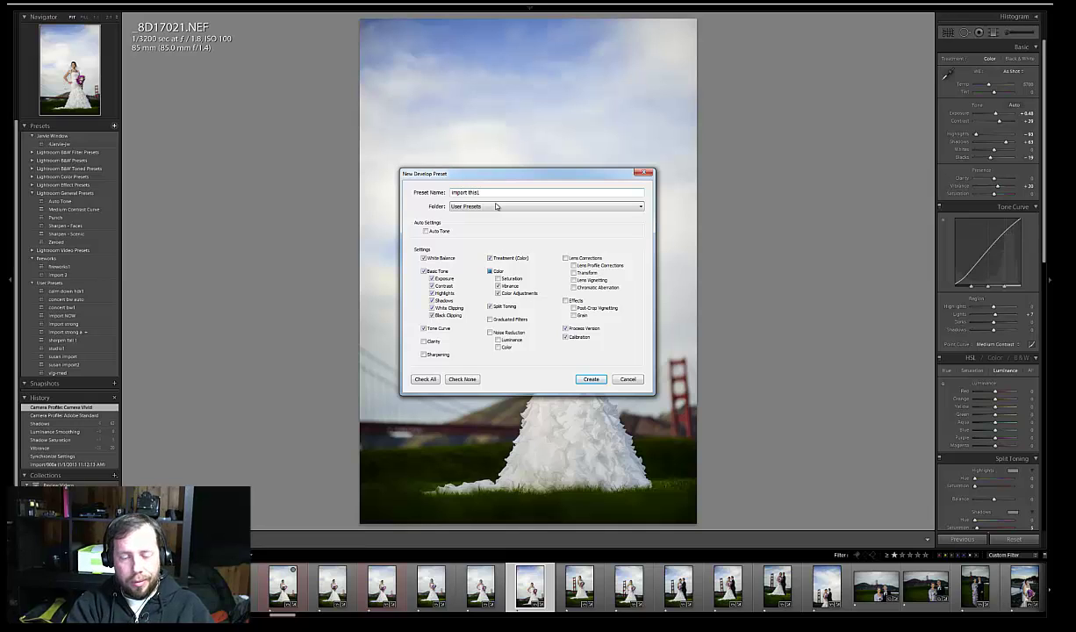
click(591, 379)
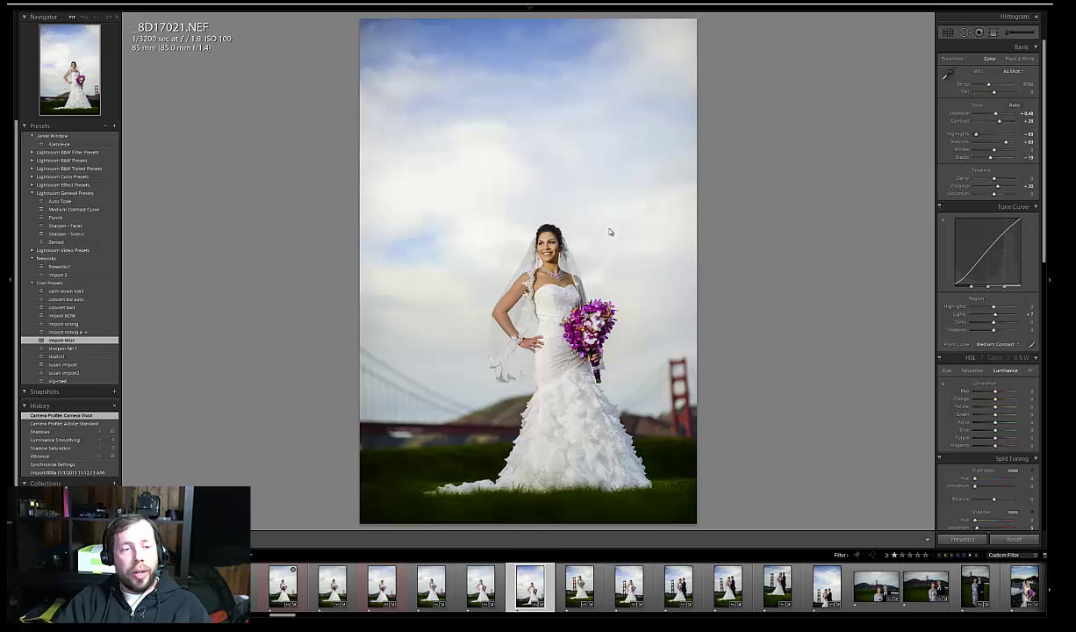
key(g)
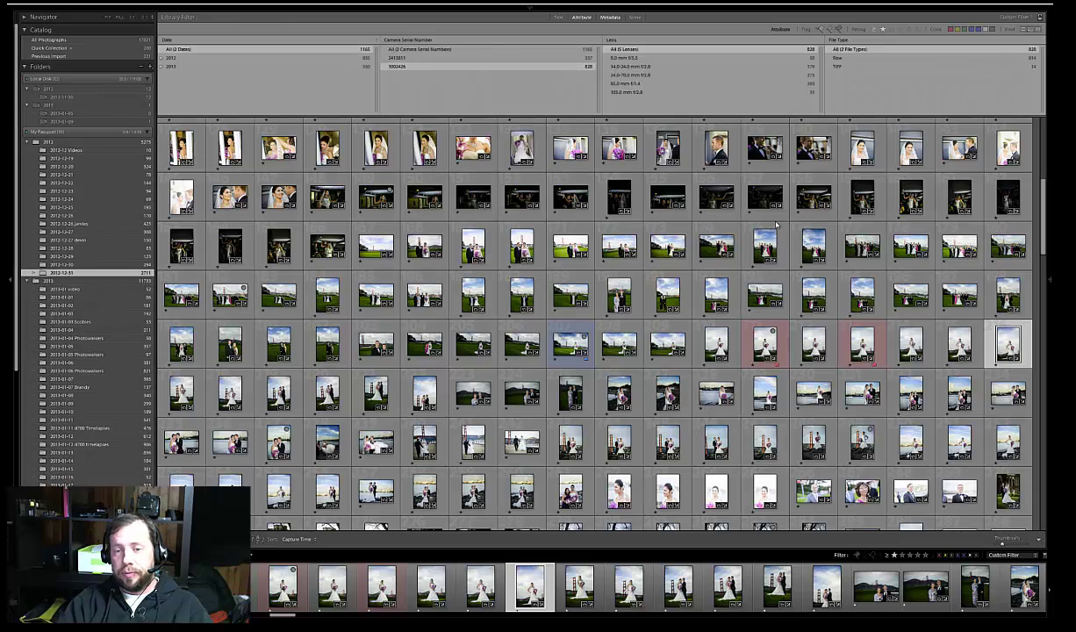
Step: In the Import dialog, set Develop Settings to the 'import this1' user preset, then cancel
key(ctrl+shift+i)
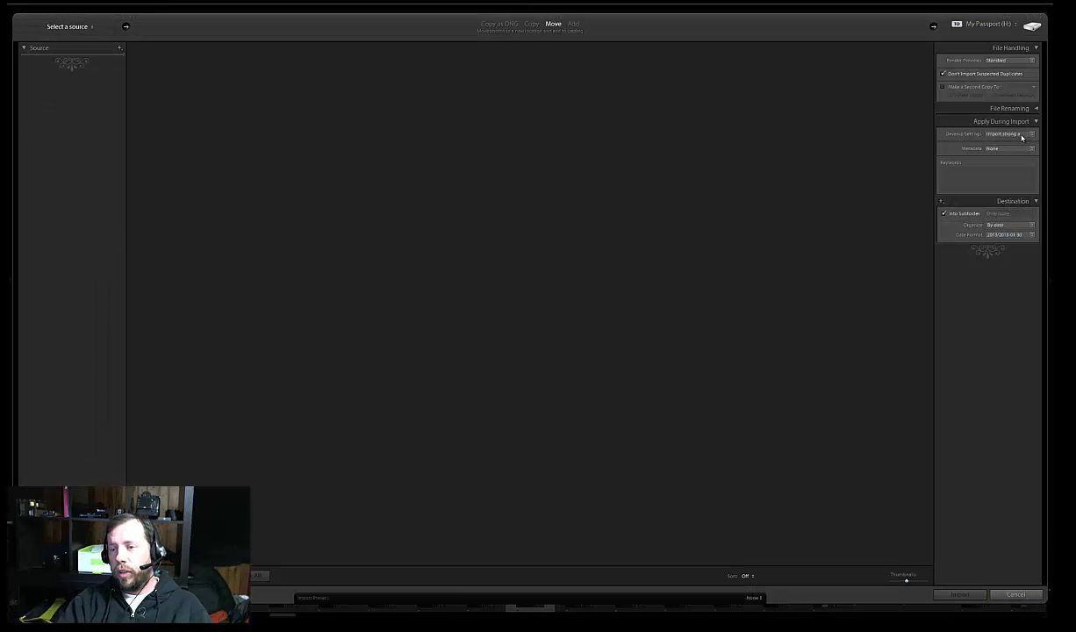
click(1022, 137)
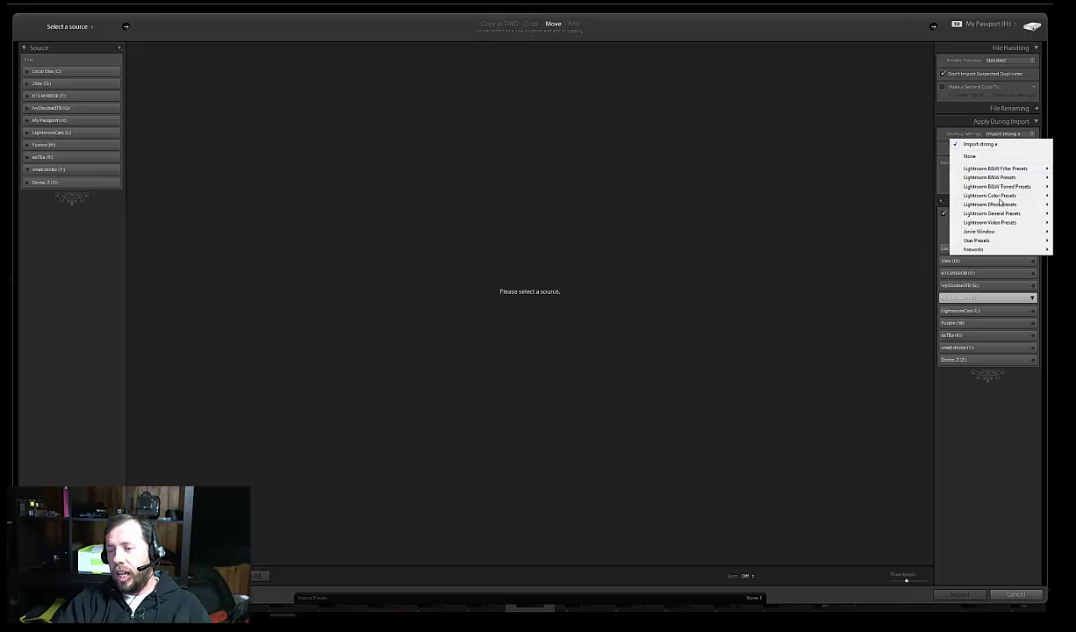
mouse_move(984, 241)
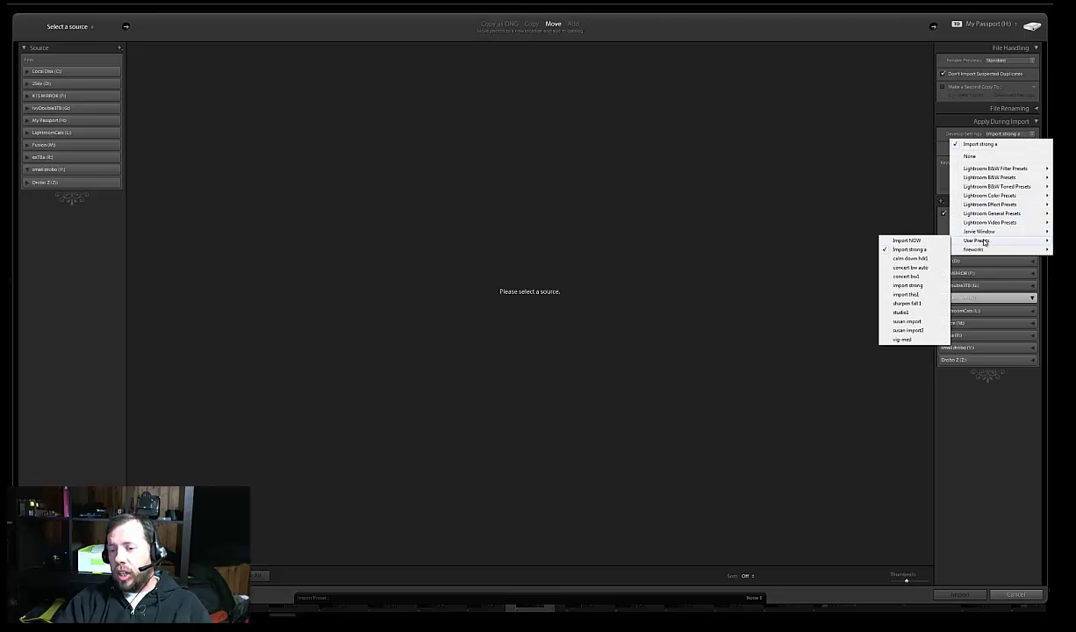
click(908, 294)
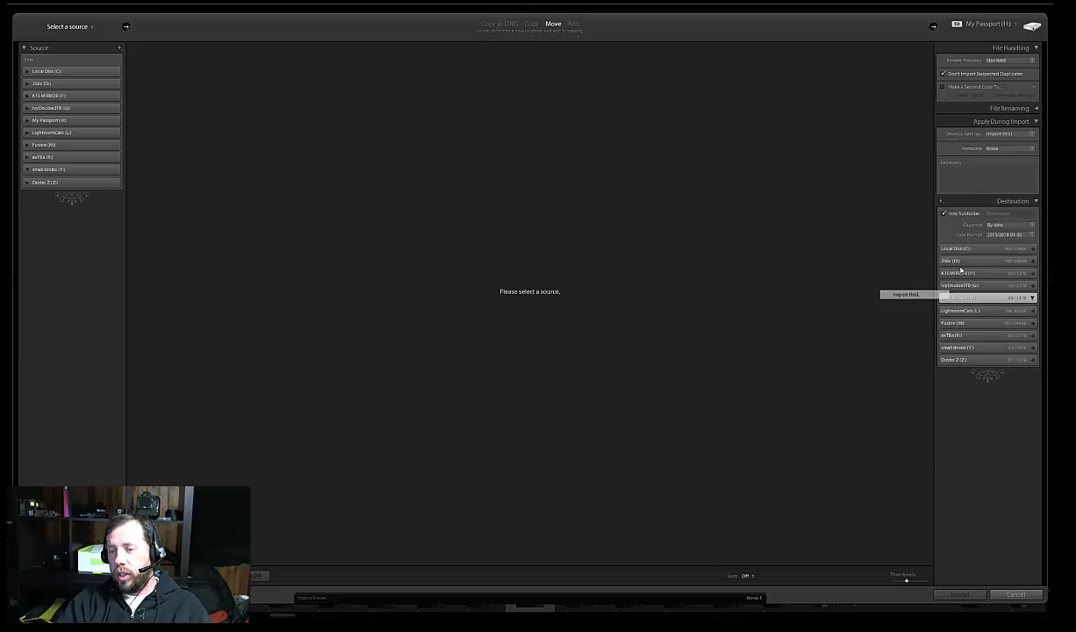
click(1017, 595)
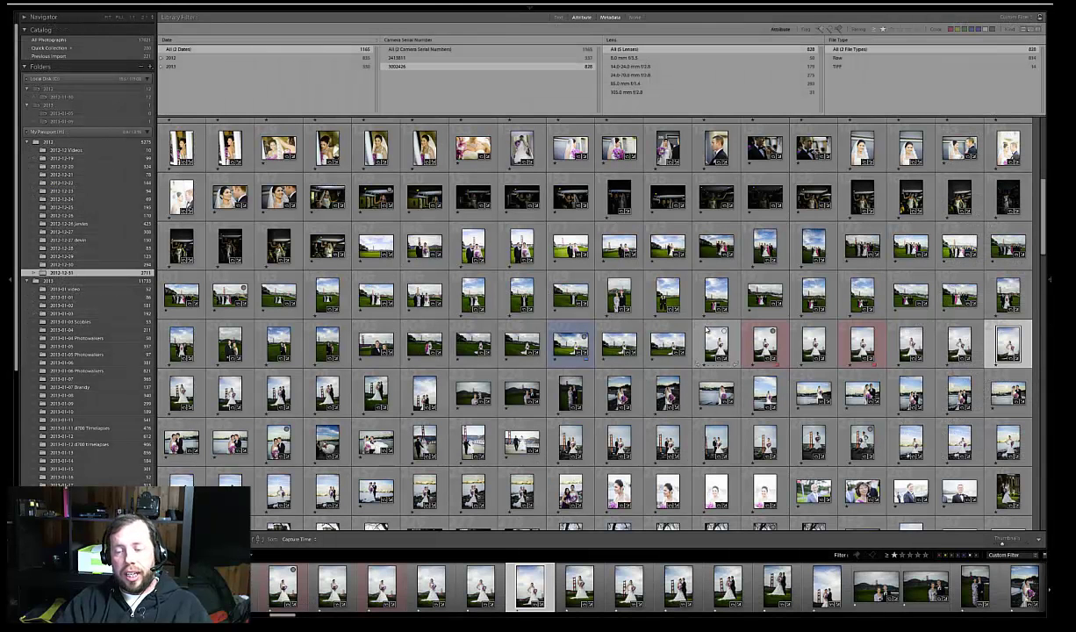